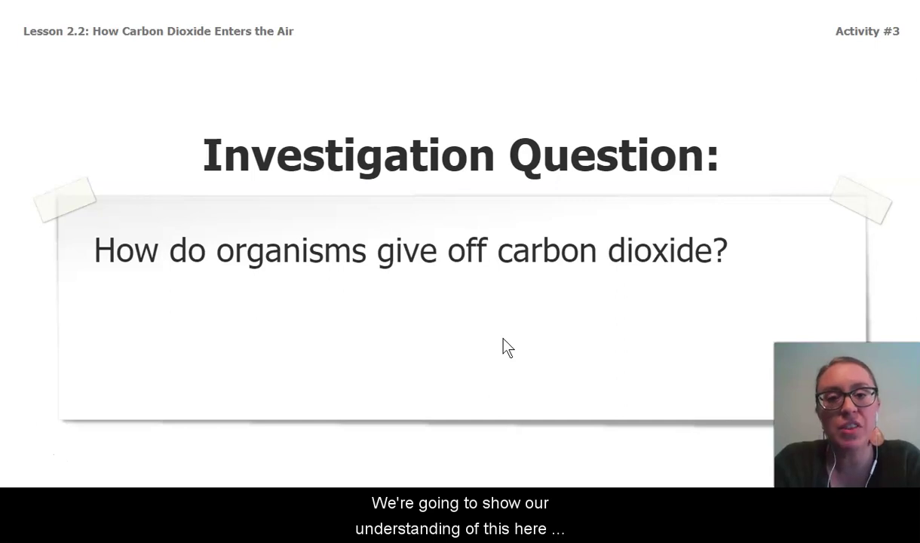
Advance to the Modeling Carbon Dioxide slide and exit the full-screen slideshow
{"action": "left_click", "coordinate": [501, 339]}
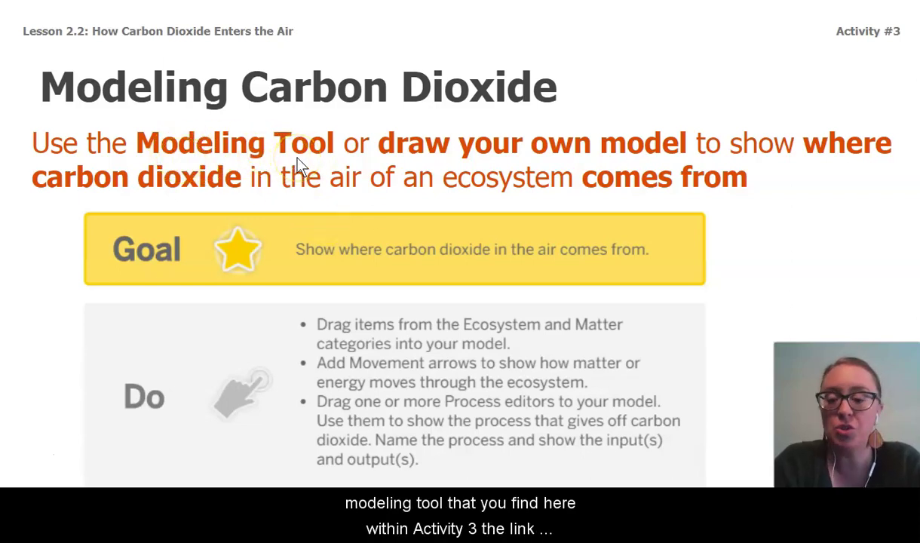
{"action": "key", "text": "Escape"}
Review the Amplify Lesson 2.2 activity page, then present the Modeling Carbon Dioxide slide again
{"action": "left_click", "coordinate": [249, 11]}
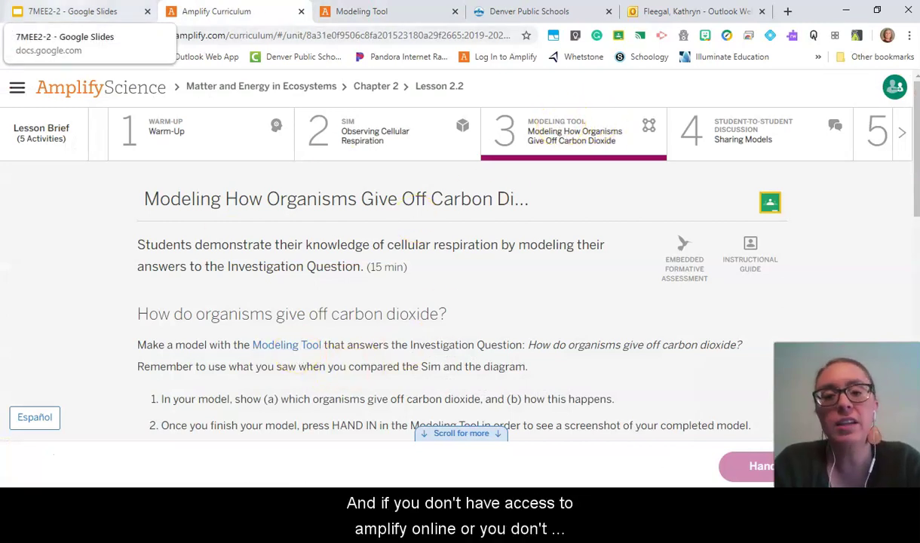
{"action": "left_click", "coordinate": [72, 12]}
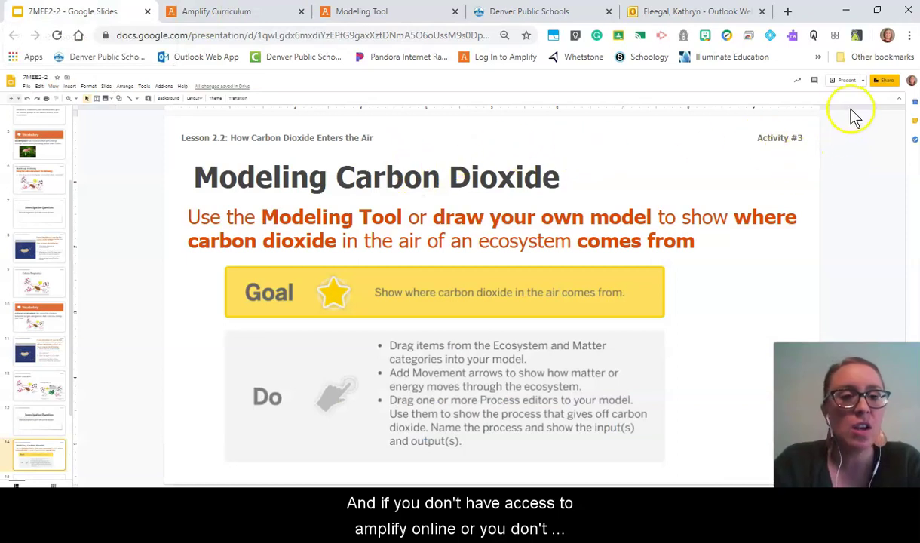
{"action": "left_click", "coordinate": [846, 80]}
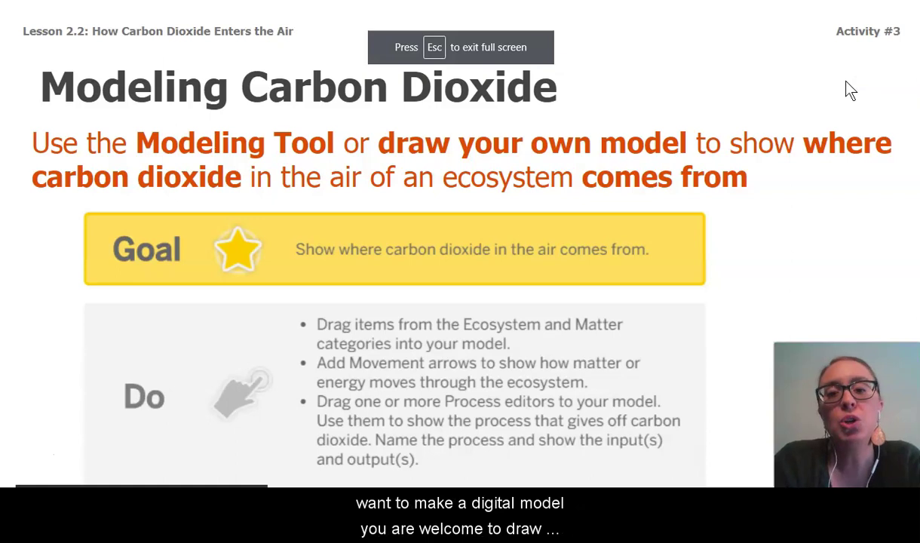
{"action": "left_click", "coordinate": [845, 238]}
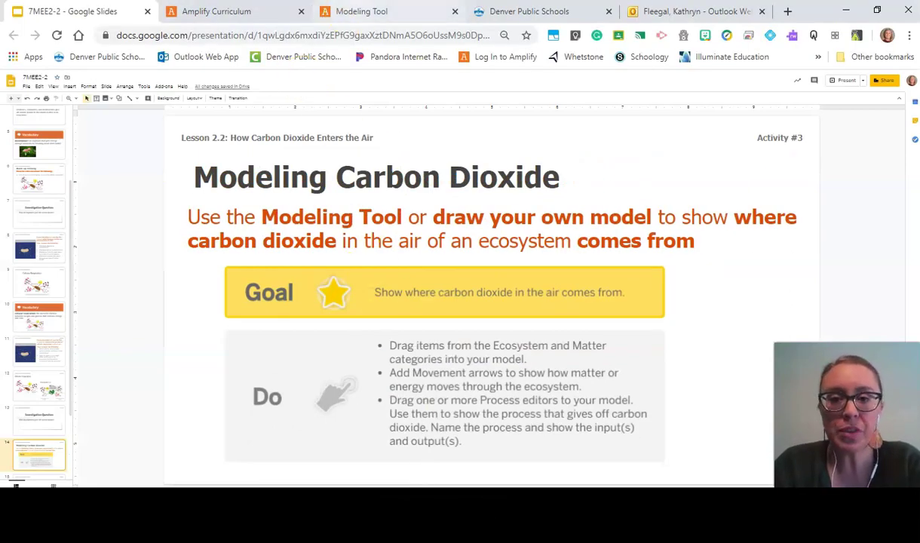
Switch to the Modeling Tool's Carbon Dioxide in Air model
{"action": "left_click", "coordinate": [370, 13]}
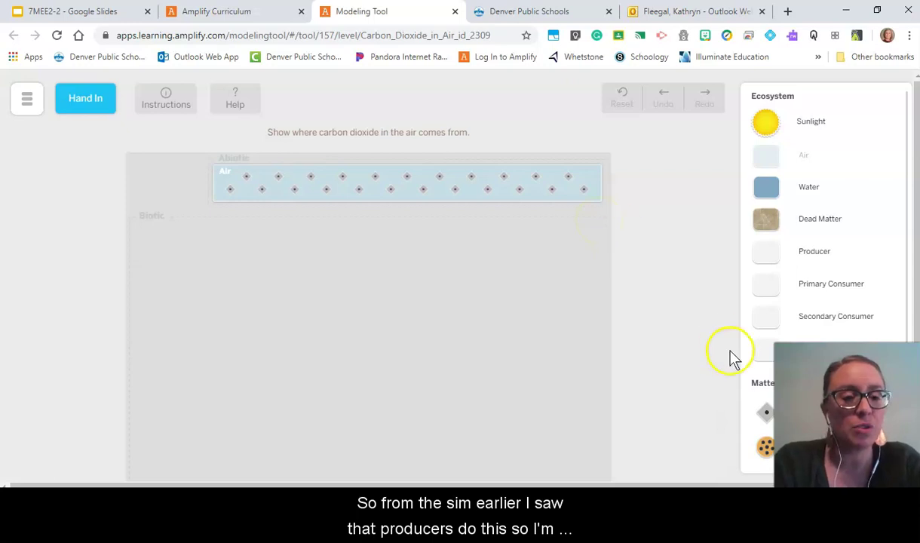
Place Producer, Primary Consumer, Secondary Consumer and Decomposer cards on the canvas below the Air
{"action": "left_click_drag", "start_coordinate": [820, 255], "coordinate": [529, 274]}
{"action": "left_click_drag", "start_coordinate": [768, 268], "coordinate": [369, 336]}
{"action": "scroll", "coordinate": [771, 295], "scroll_direction": "down", "scroll_amount": 1}
{"action": "left_click_drag", "start_coordinate": [767, 245], "coordinate": [492, 294]}
{"action": "left_click_drag", "start_coordinate": [757, 280], "coordinate": [532, 295]}
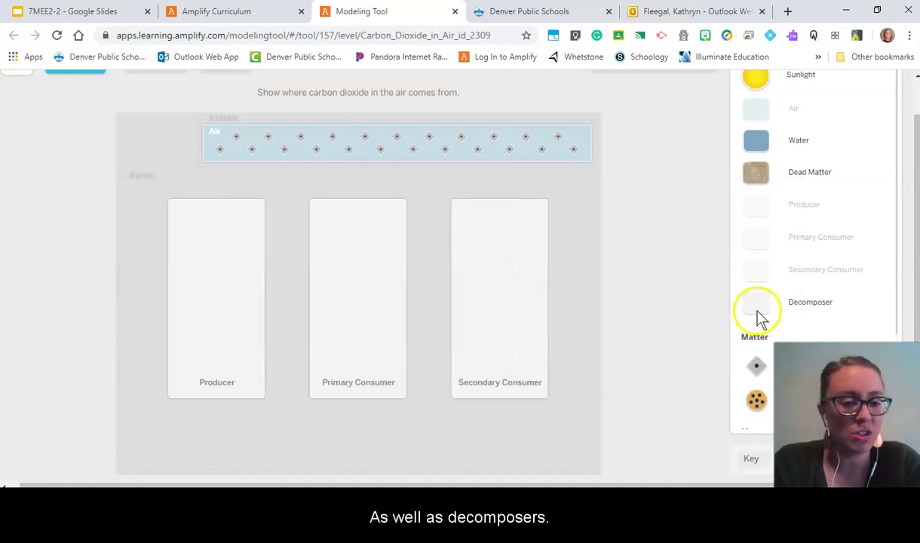
{"action": "left_click_drag", "start_coordinate": [758, 309], "coordinate": [545, 303]}
{"action": "left_click_drag", "start_coordinate": [764, 257], "coordinate": [829, 252]}
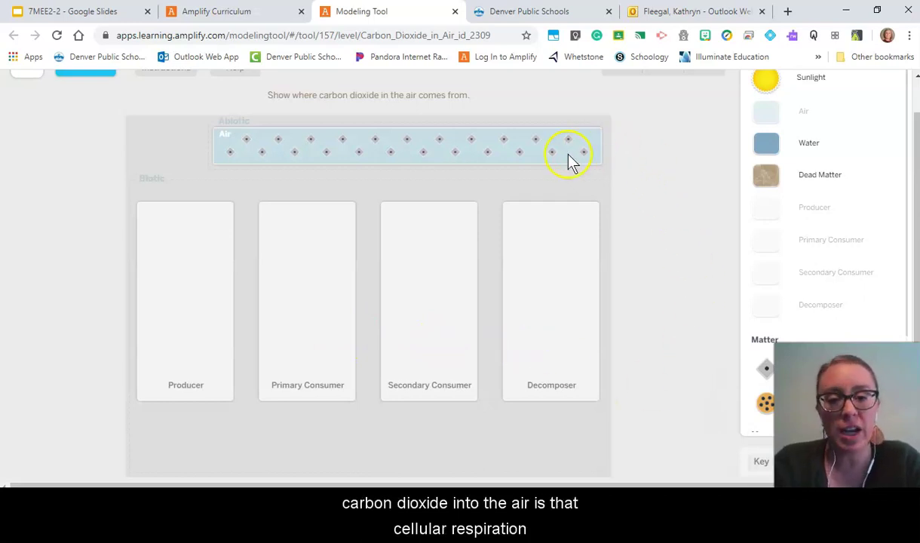
{"action": "scroll", "coordinate": [796, 239], "scroll_direction": "down", "scroll_amount": 3}
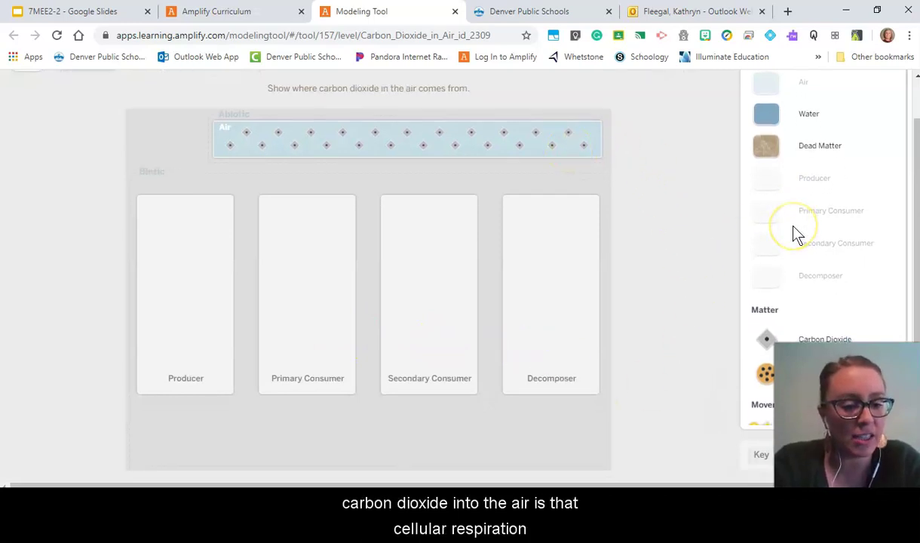
{"action": "scroll", "coordinate": [795, 234], "scroll_direction": "down", "scroll_amount": 2}
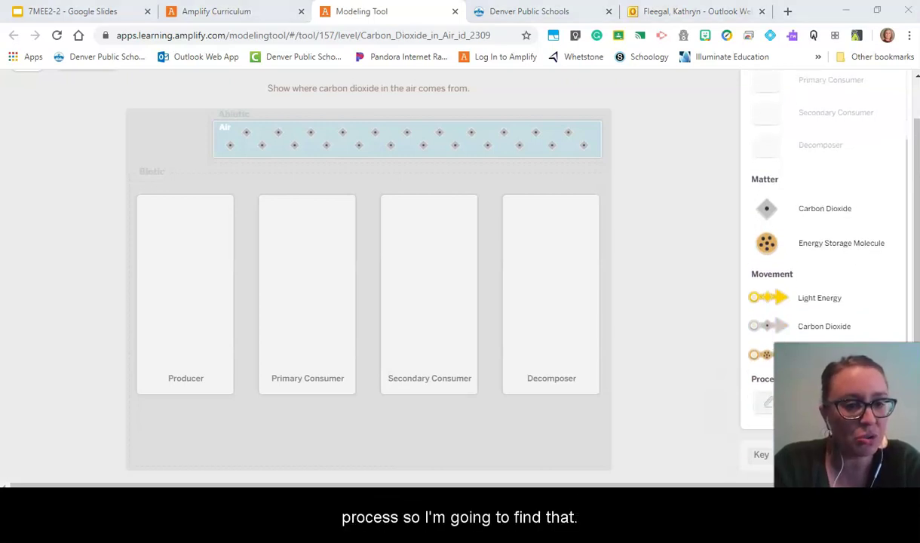
Put a process box in the Decomposer, both Consumers and the Producer, then edit the Producer's process
{"action": "left_click_drag", "start_coordinate": [764, 403], "coordinate": [546, 270]}
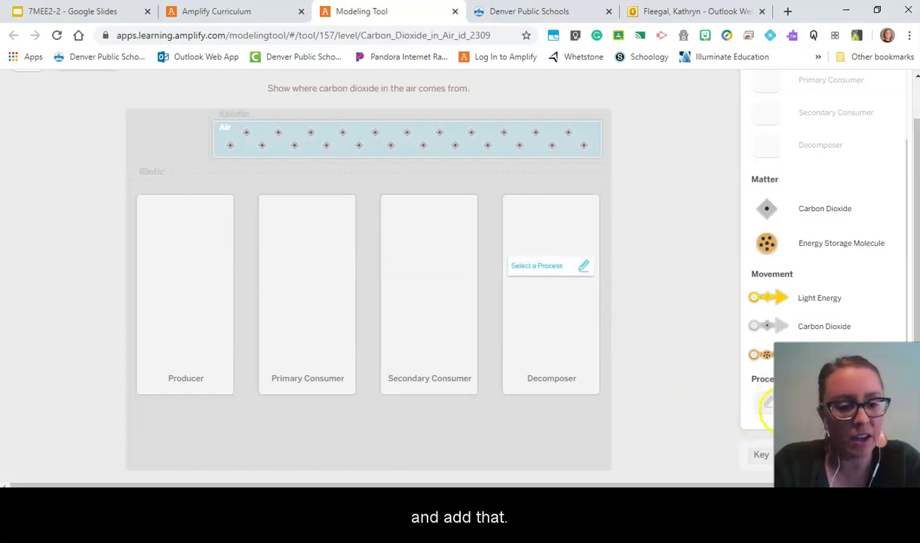
{"action": "left_click_drag", "start_coordinate": [764, 405], "coordinate": [419, 270]}
{"action": "left_click_drag", "start_coordinate": [764, 398], "coordinate": [317, 270]}
{"action": "left_click_drag", "start_coordinate": [766, 398], "coordinate": [199, 267]}
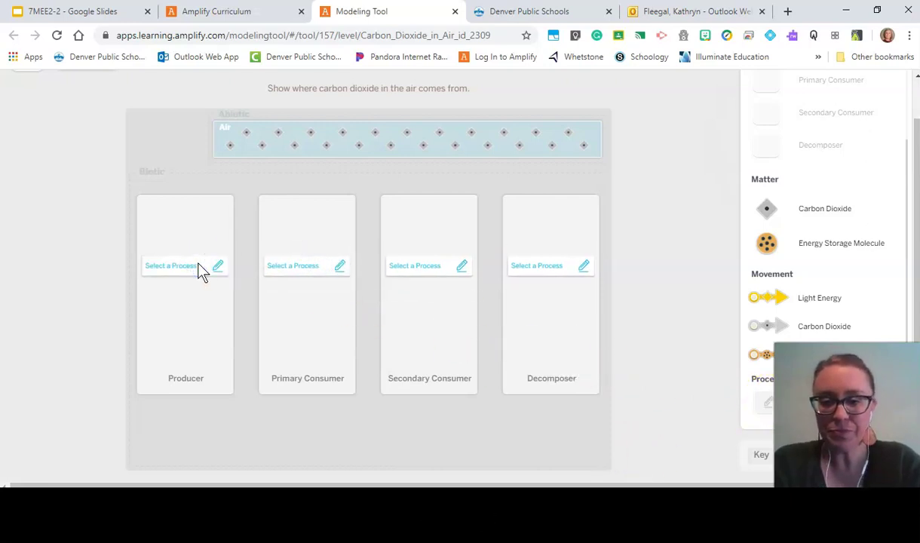
{"action": "left_click", "coordinate": [198, 268]}
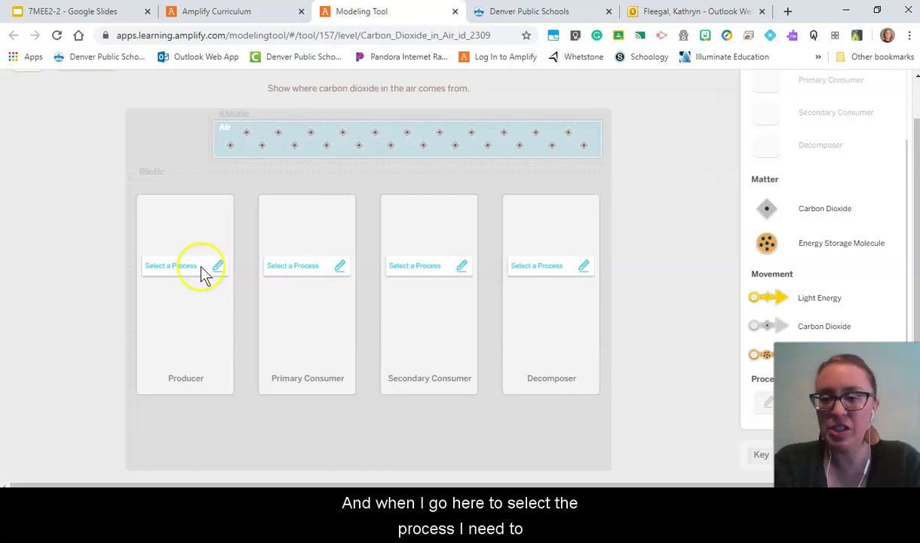
{"action": "left_click", "coordinate": [217, 268]}
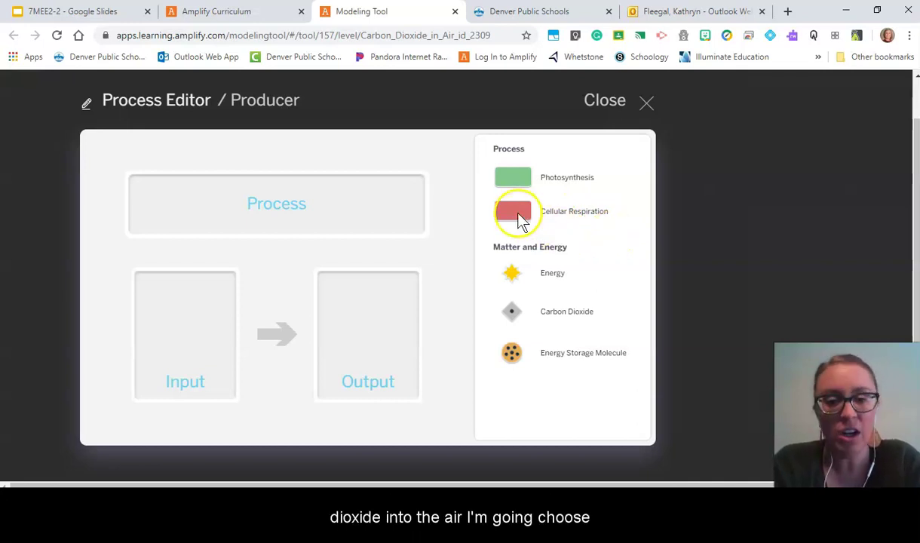
Set the Producer to Cellular Respiration: two energy storage molecules in, two carbon dioxide and two energy out
{"action": "left_click_drag", "start_coordinate": [522, 222], "coordinate": [256, 211]}
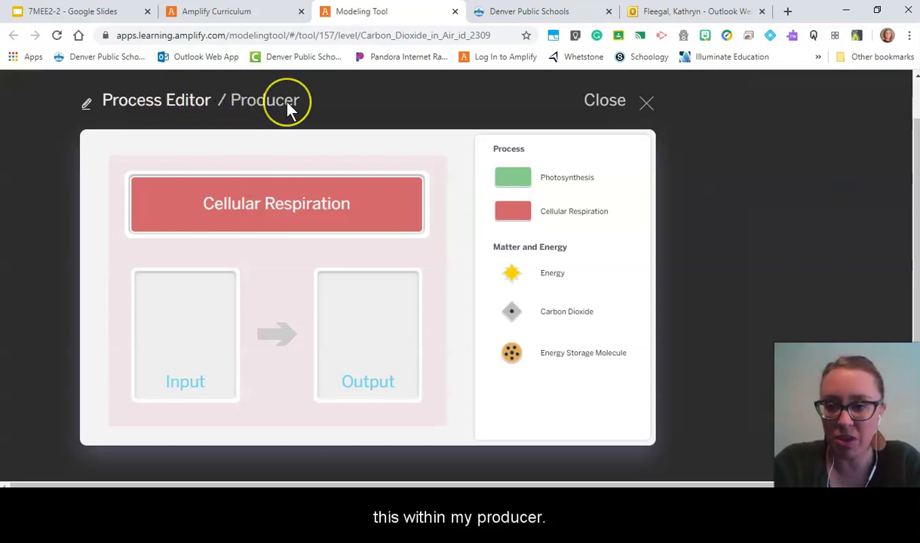
{"action": "left_click", "coordinate": [352, 189]}
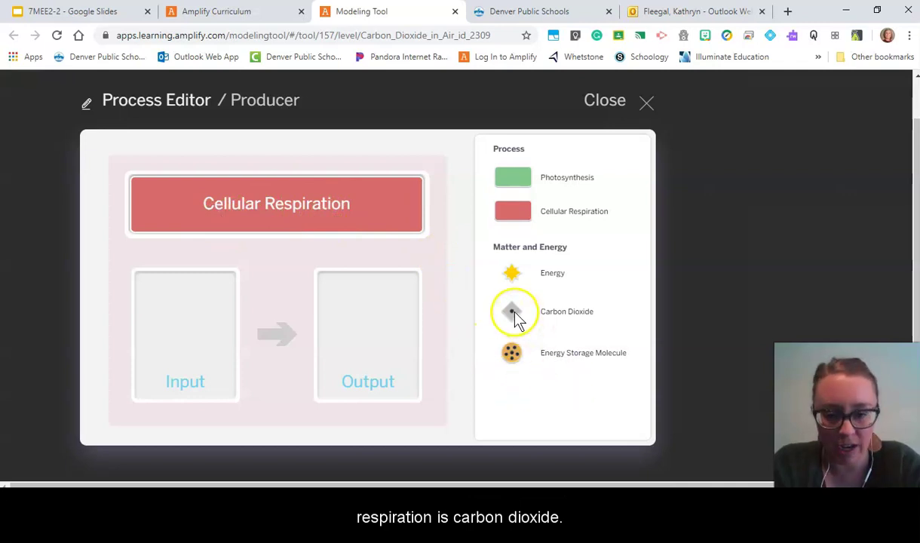
{"action": "left_click_drag", "start_coordinate": [517, 320], "coordinate": [366, 311]}
{"action": "left_click_drag", "start_coordinate": [512, 313], "coordinate": [394, 330]}
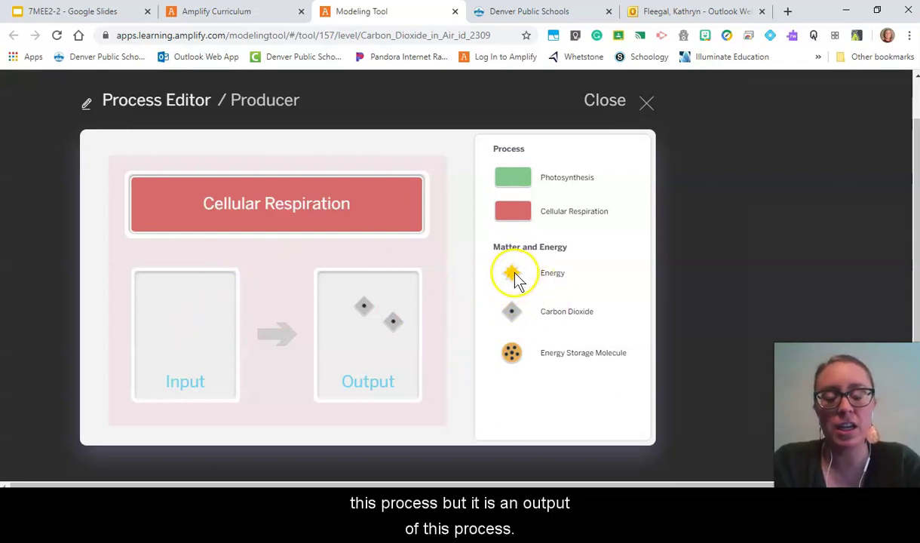
{"action": "left_click_drag", "start_coordinate": [515, 279], "coordinate": [350, 350]}
{"action": "mouse_move", "coordinate": [514, 277]}
{"action": "left_mouse_down"}
{"action": "mouse_move", "coordinate": [381, 333]}
{"action": "mouse_move", "coordinate": [376, 354]}
{"action": "left_mouse_up"}
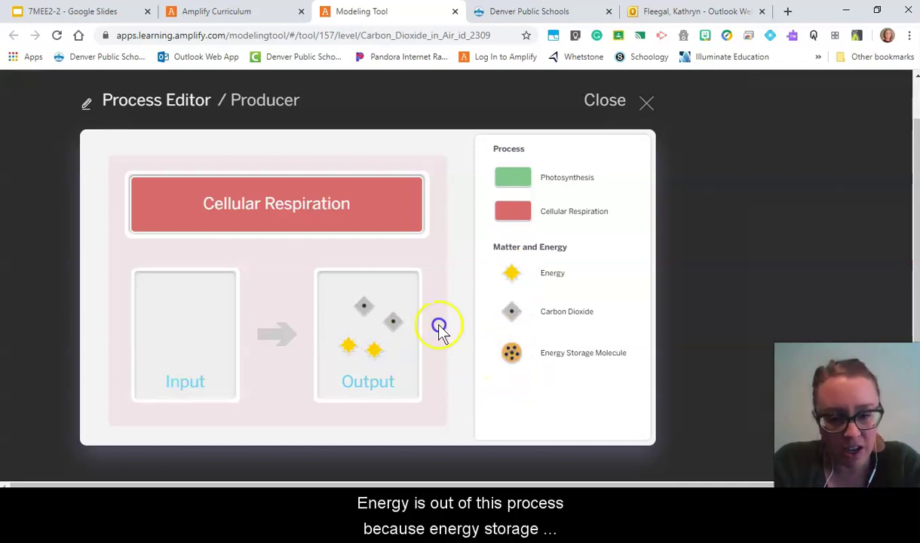
{"action": "left_click_drag", "start_coordinate": [511, 353], "coordinate": [190, 317]}
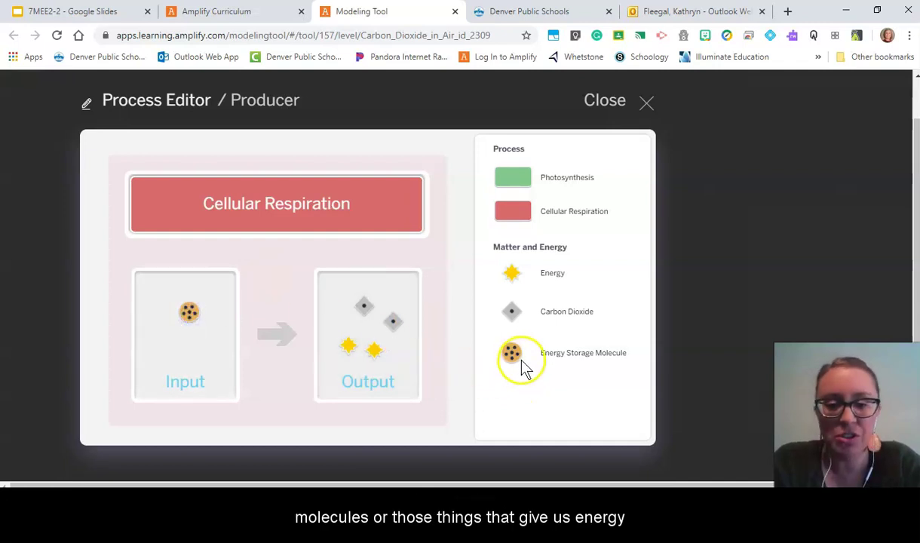
{"action": "left_click_drag", "start_coordinate": [522, 362], "coordinate": [188, 328]}
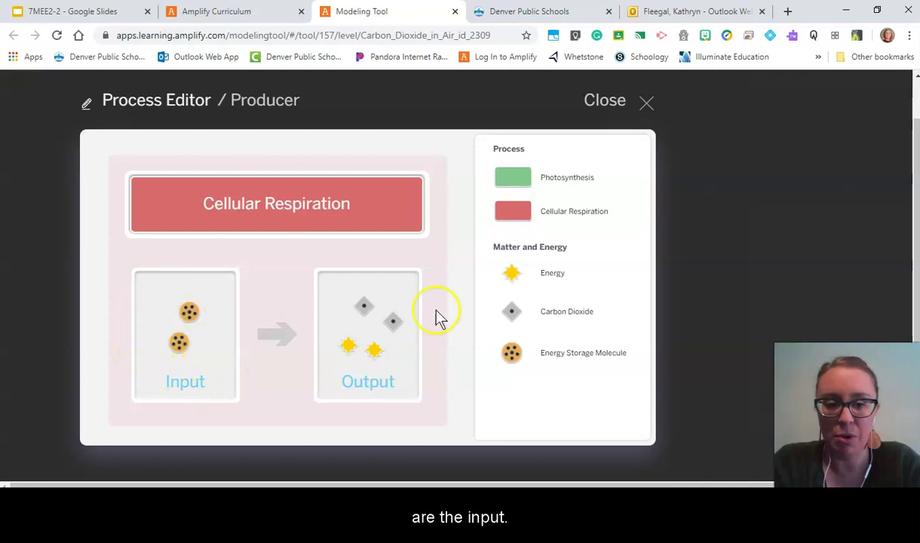
Give the Primary Consumer Cellular Respiration: one energy storage molecule in, carbon dioxide and energy out
{"action": "left_click", "coordinate": [652, 106]}
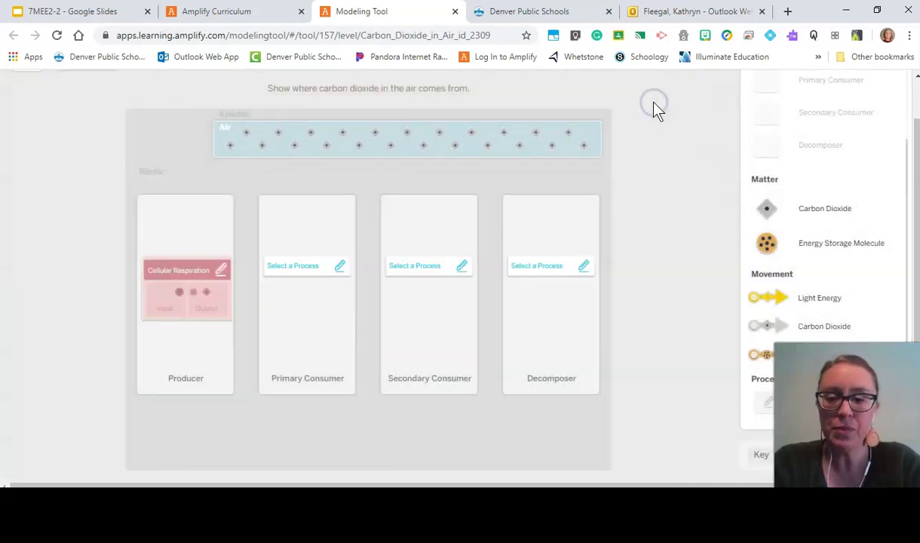
{"action": "left_click", "coordinate": [340, 266]}
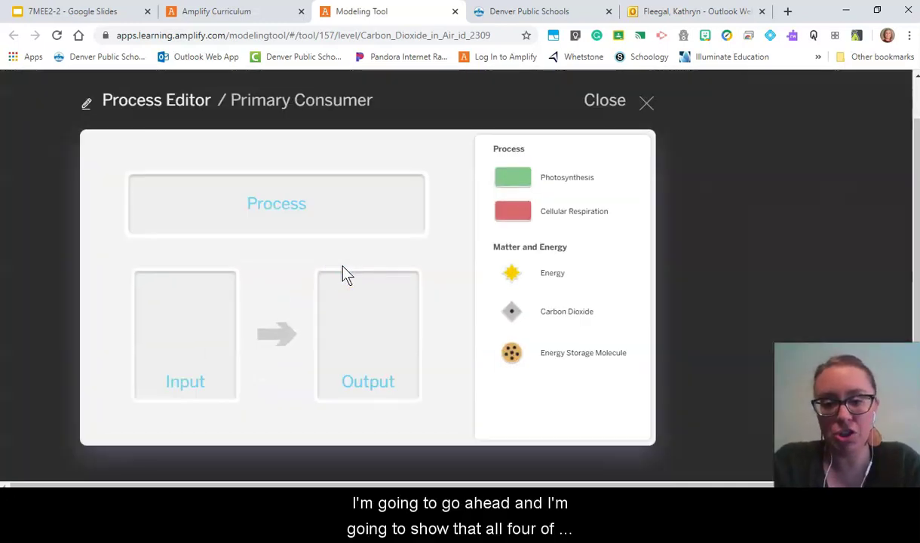
{"action": "mouse_move", "coordinate": [515, 216]}
{"action": "left_mouse_down"}
{"action": "mouse_move", "coordinate": [324, 227]}
{"action": "mouse_move", "coordinate": [284, 212]}
{"action": "left_mouse_up"}
{"action": "left_click_drag", "start_coordinate": [511, 352], "coordinate": [189, 326]}
{"action": "left_click_drag", "start_coordinate": [511, 311], "coordinate": [339, 353]}
{"action": "left_click_drag", "start_coordinate": [519, 275], "coordinate": [392, 291]}
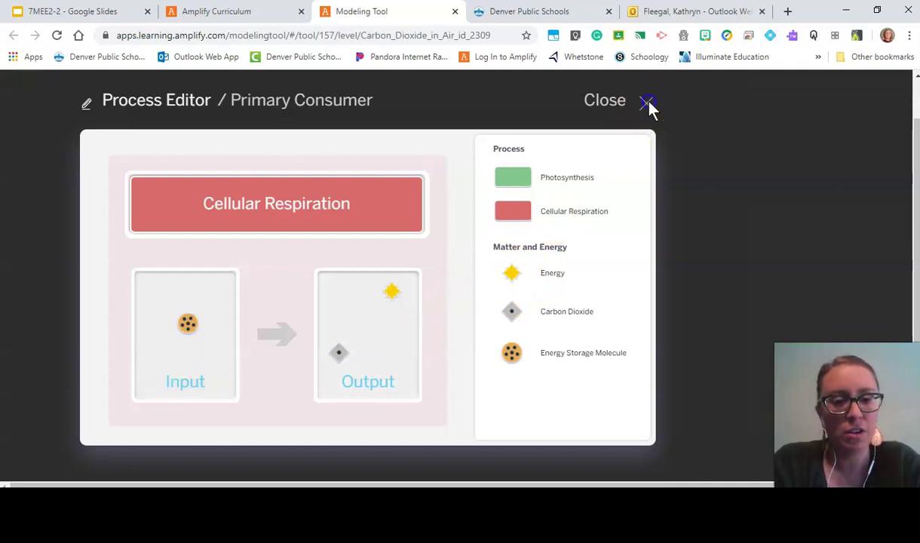
Give the Secondary Consumer Cellular Respiration: carbon dioxide and energy out, one energy storage molecule in
{"action": "left_click", "coordinate": [646, 104]}
{"action": "left_click", "coordinate": [463, 270]}
{"action": "mouse_move", "coordinate": [513, 212]}
{"action": "left_mouse_down"}
{"action": "mouse_move", "coordinate": [525, 220]}
{"action": "mouse_move", "coordinate": [321, 219]}
{"action": "left_mouse_up"}
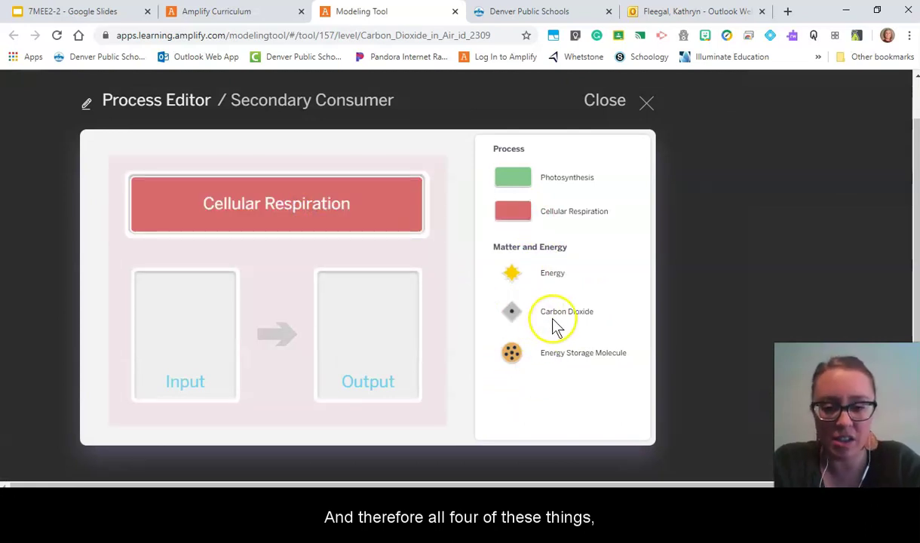
{"action": "left_click_drag", "start_coordinate": [516, 315], "coordinate": [353, 312]}
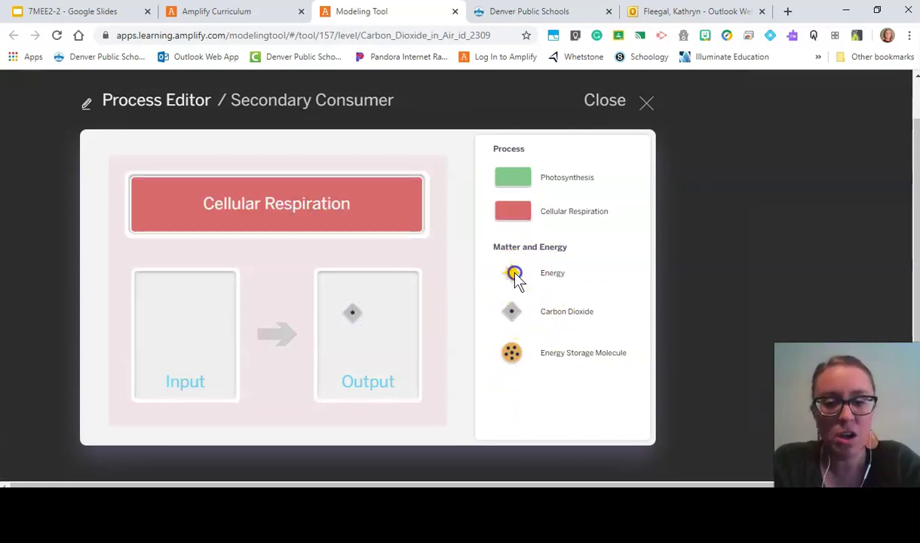
{"action": "left_click_drag", "start_coordinate": [516, 278], "coordinate": [382, 340]}
{"action": "left_click_drag", "start_coordinate": [511, 353], "coordinate": [202, 337]}
Set the Decomposer to Cellular Respiration with one energy storage molecule in, carbon dioxide and energy out
{"action": "left_click", "coordinate": [646, 104]}
{"action": "left_click", "coordinate": [566, 275]}
{"action": "left_click", "coordinate": [586, 267]}
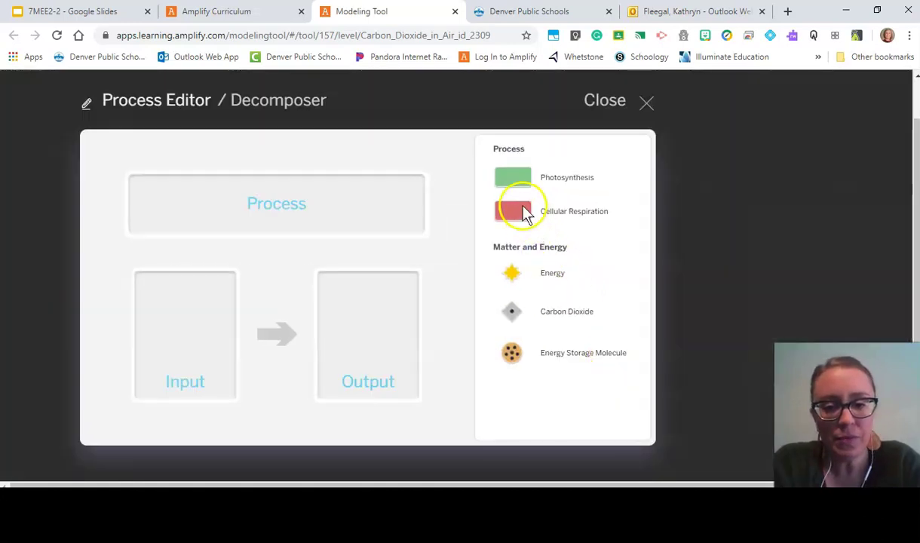
{"action": "left_click_drag", "start_coordinate": [525, 215], "coordinate": [316, 215]}
{"action": "left_click_drag", "start_coordinate": [511, 312], "coordinate": [372, 319]}
{"action": "left_click_drag", "start_coordinate": [514, 275], "coordinate": [379, 348]}
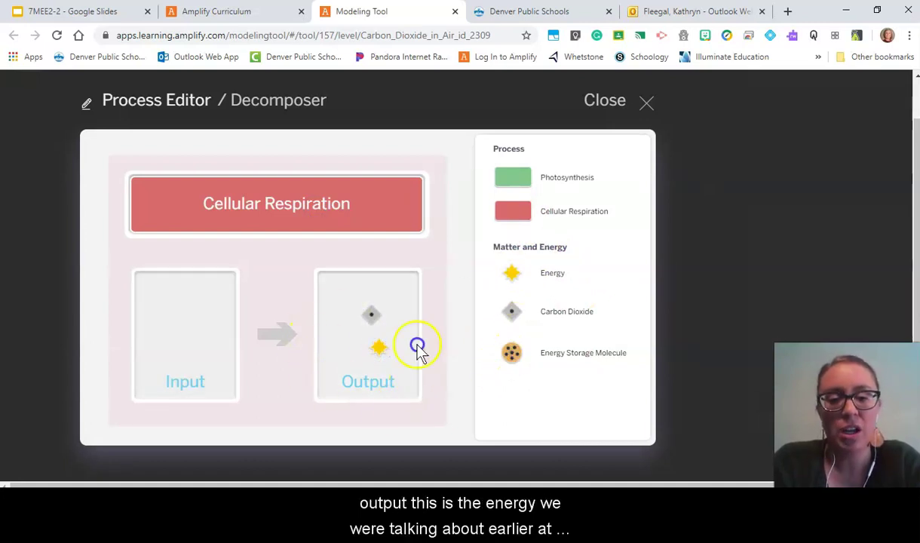
{"action": "left_click_drag", "start_coordinate": [512, 353], "coordinate": [183, 311]}
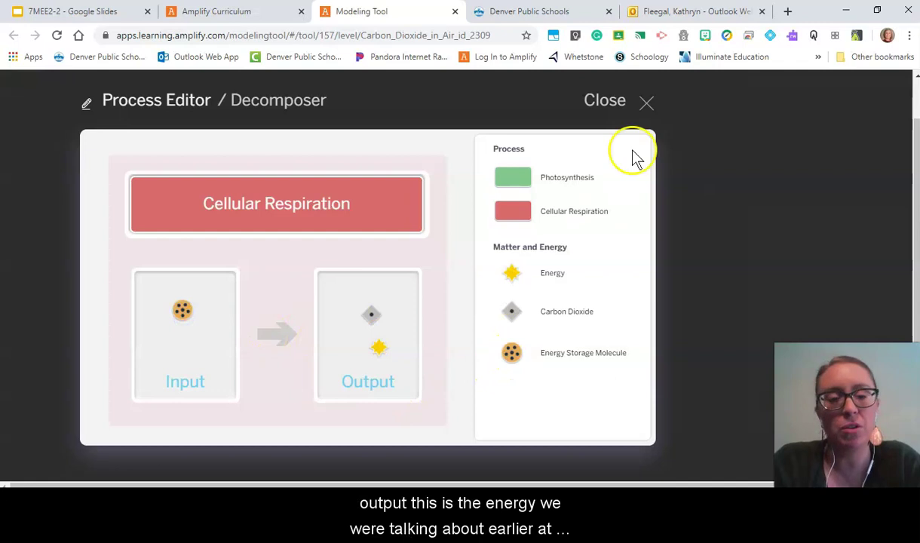
{"action": "left_click", "coordinate": [645, 104]}
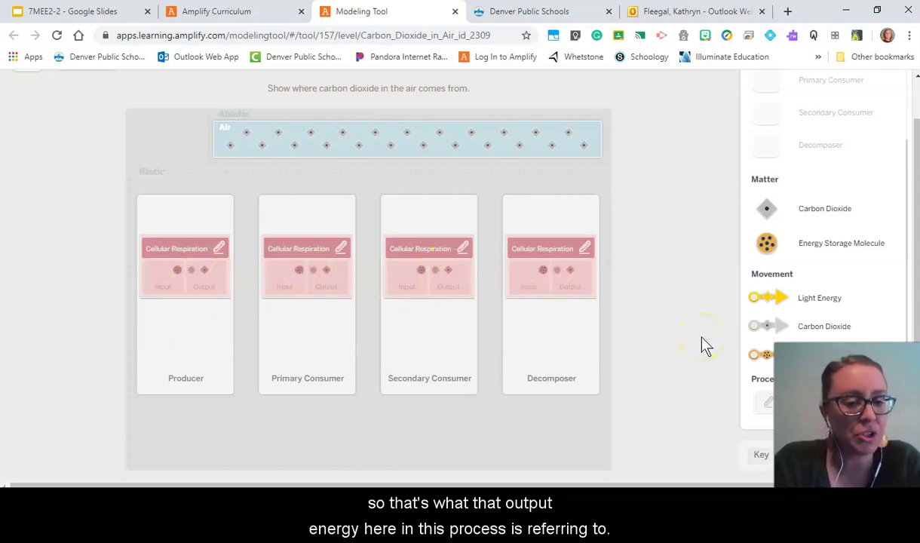
{"action": "scroll", "coordinate": [703, 345], "scroll_direction": "up", "scroll_amount": 1}
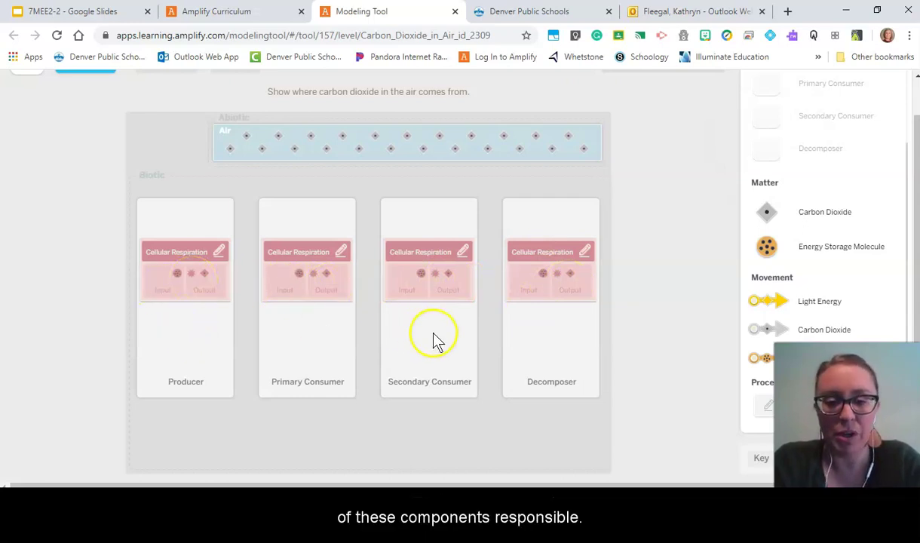
{"action": "scroll", "coordinate": [644, 321], "scroll_direction": "up", "scroll_amount": 1}
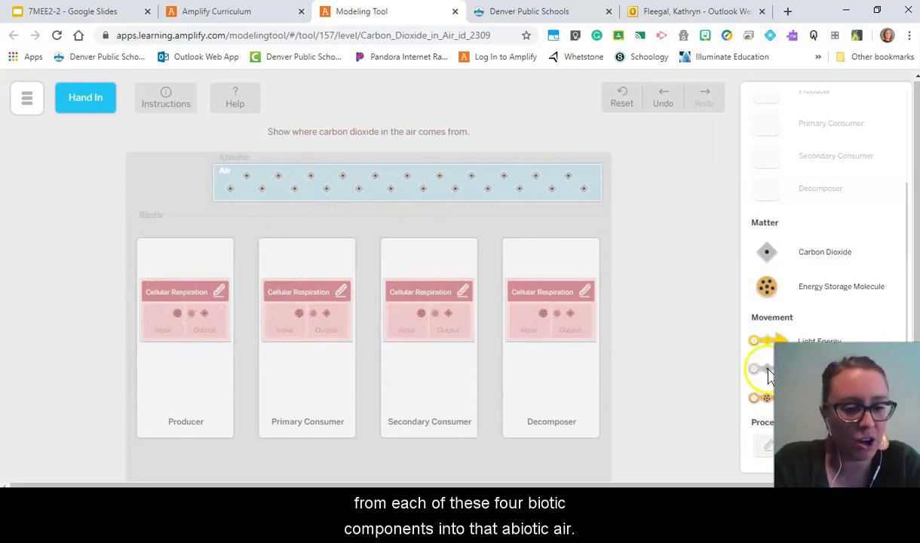
Place four carbon dioxide arrows above the organisms and link the Secondary Consumer's arrow to the Air
{"action": "left_click_drag", "start_coordinate": [763, 368], "coordinate": [526, 182]}
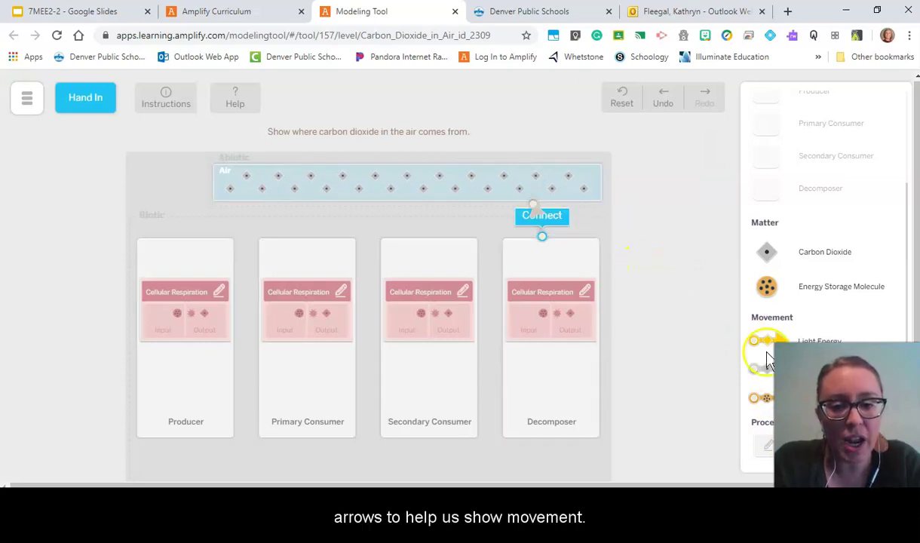
{"action": "left_click_drag", "start_coordinate": [763, 368], "coordinate": [415, 199]}
{"action": "left_click_drag", "start_coordinate": [763, 369], "coordinate": [312, 197]}
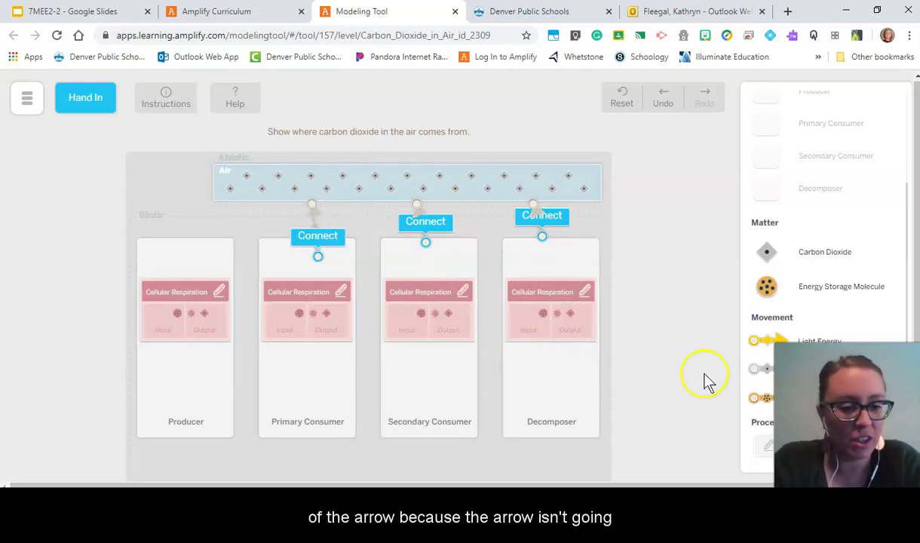
{"action": "left_click_drag", "start_coordinate": [760, 371], "coordinate": [231, 181]}
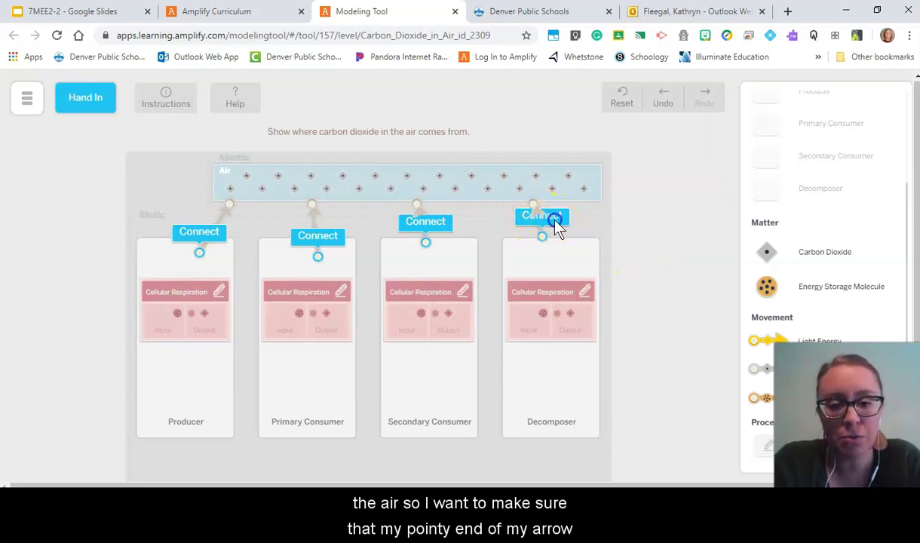
{"action": "left_click_drag", "start_coordinate": [426, 242], "coordinate": [414, 188]}
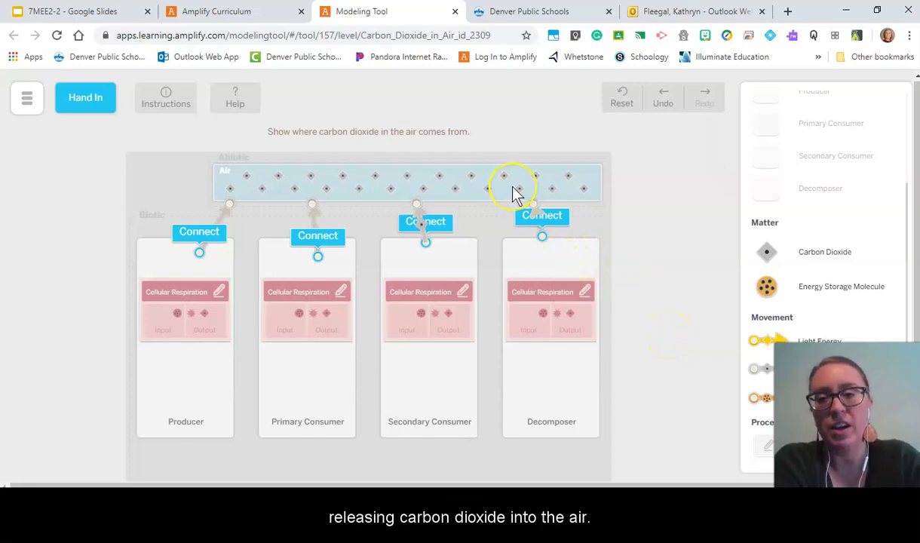
Return to the Modeling Carbon Dioxide slide in the 7MEE2-2 Google Slides tab
{"action": "left_click", "coordinate": [124, 11]}
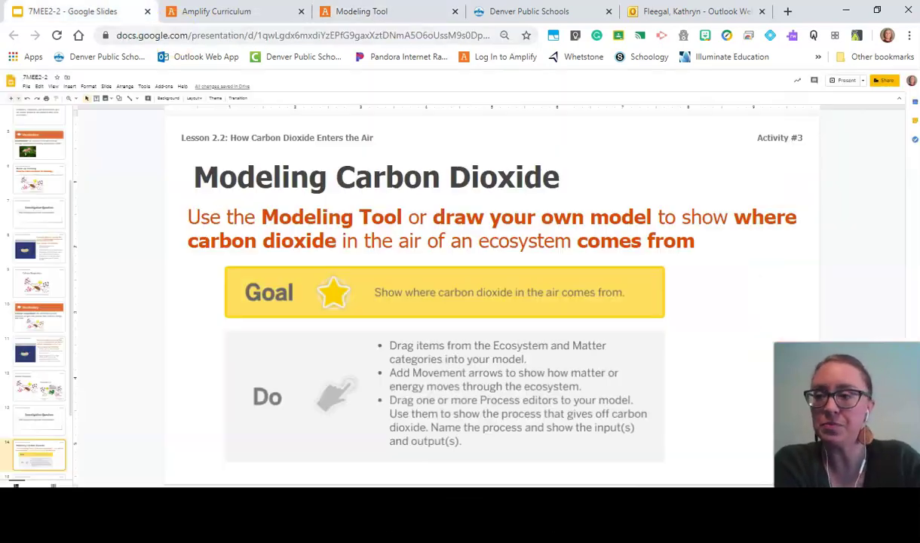
Start the slideshow and advance to the Explaining Carbon Dioxide slide with its word bank
{"action": "left_click", "coordinate": [844, 81]}
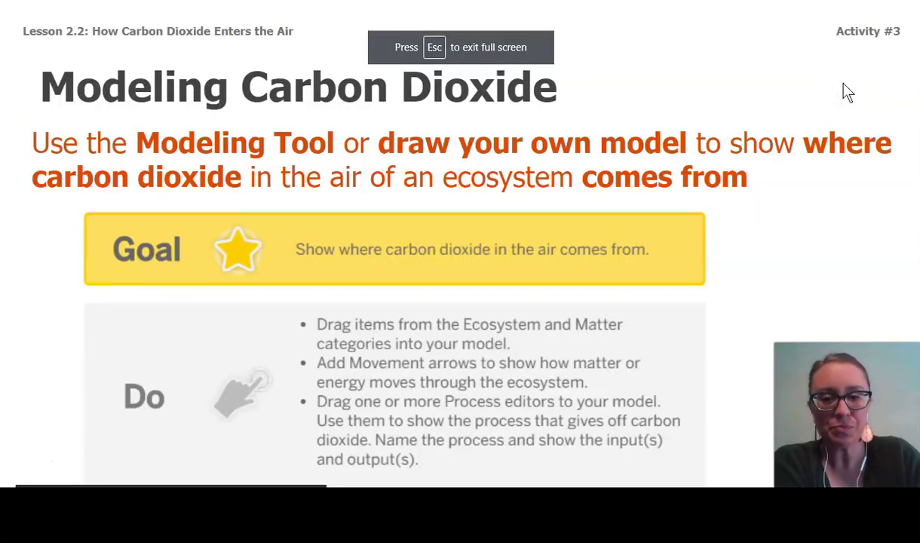
{"action": "key", "text": "Right"}
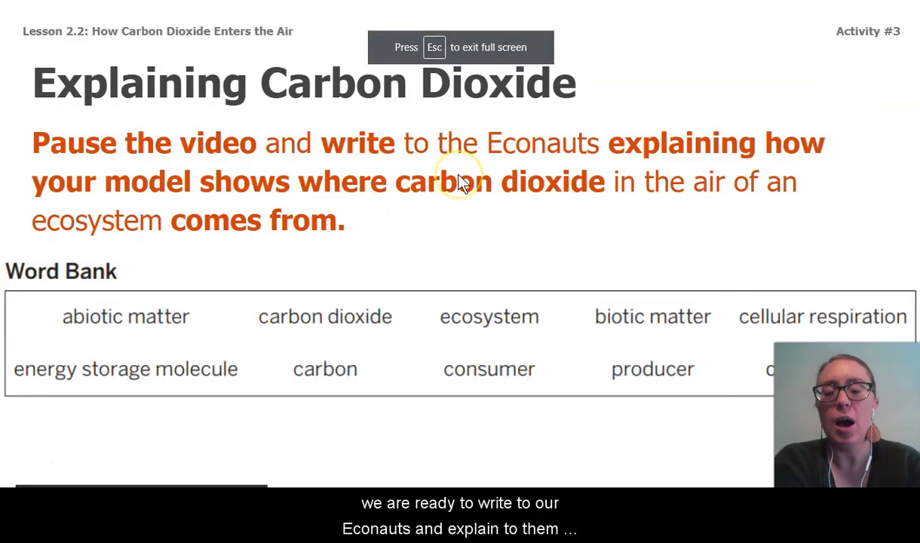